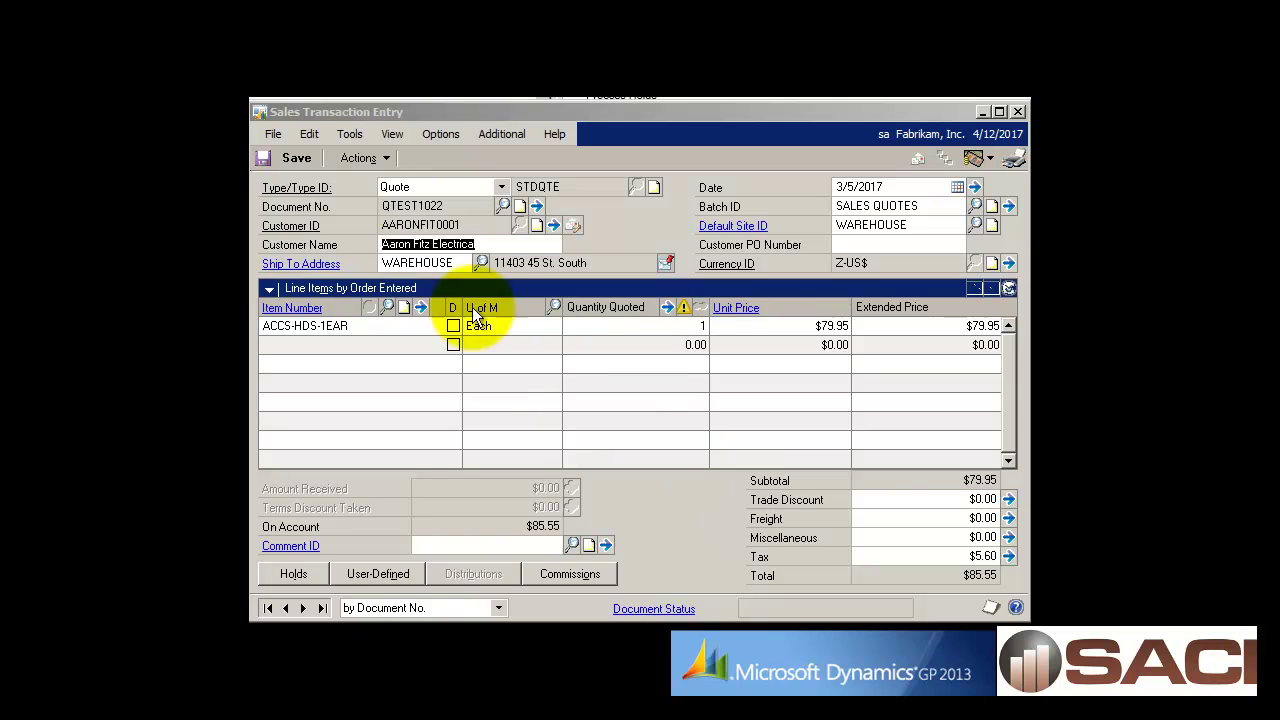
Step: Check the quote type setup, then open Sales Date Entry for QTEST1022, whose expiration date is blank
click(300, 190)
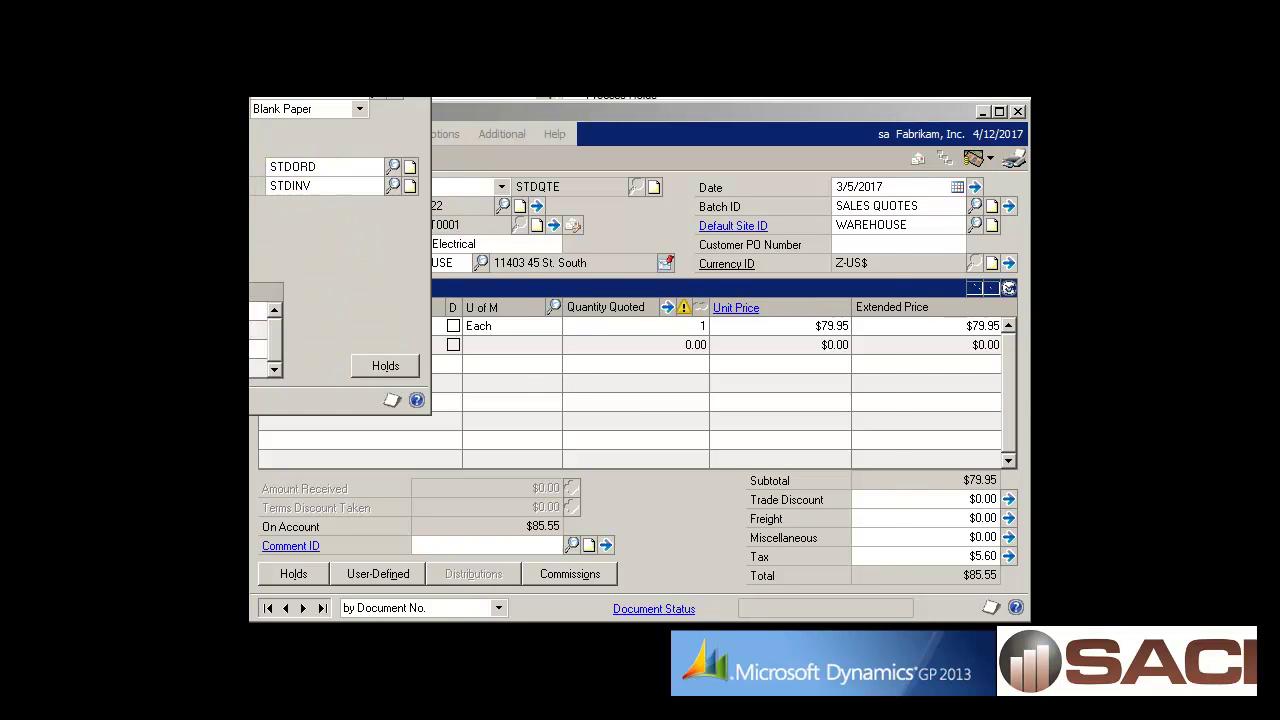
drag(616, 173, 628, 175)
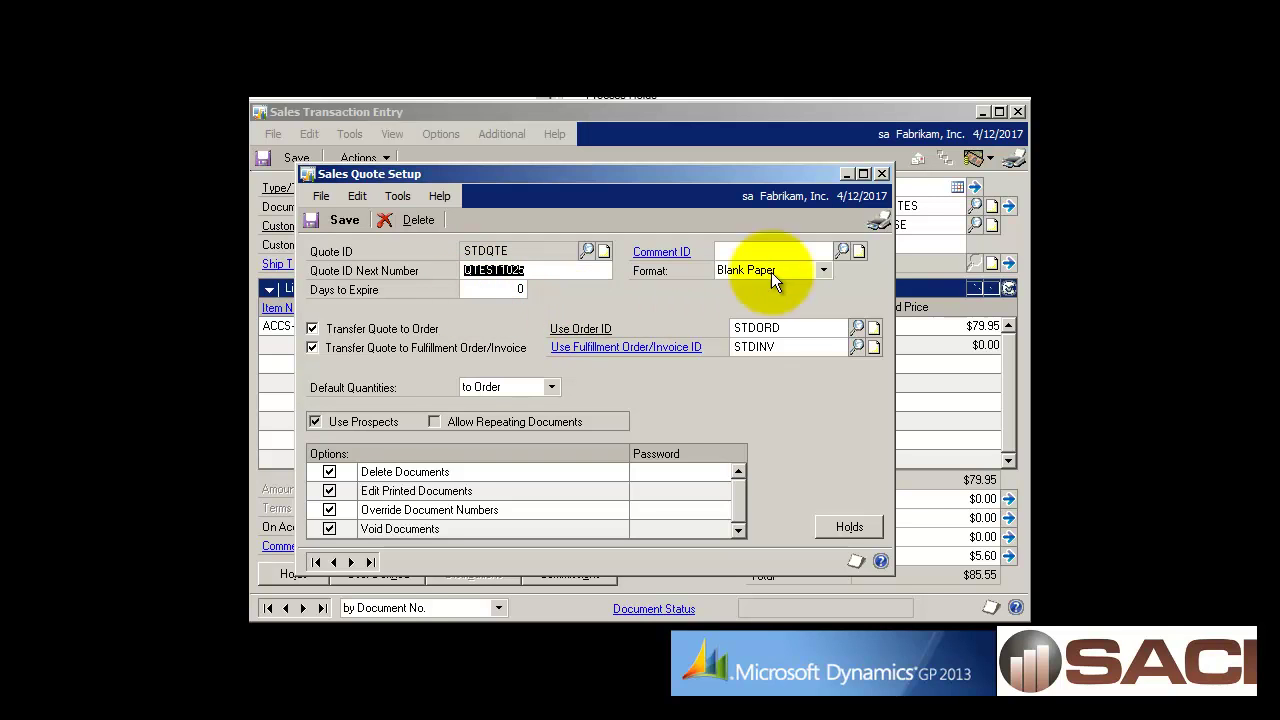
click(881, 174)
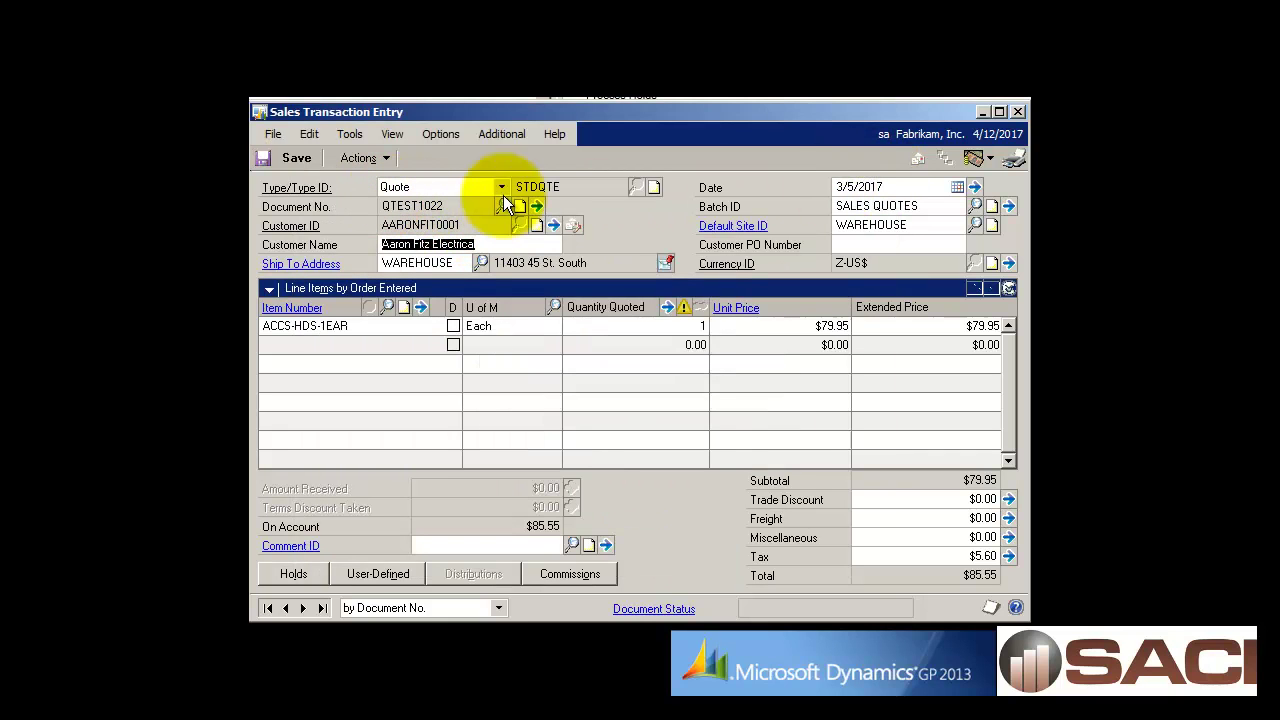
click(974, 187)
drag(125, 105, 571, 194)
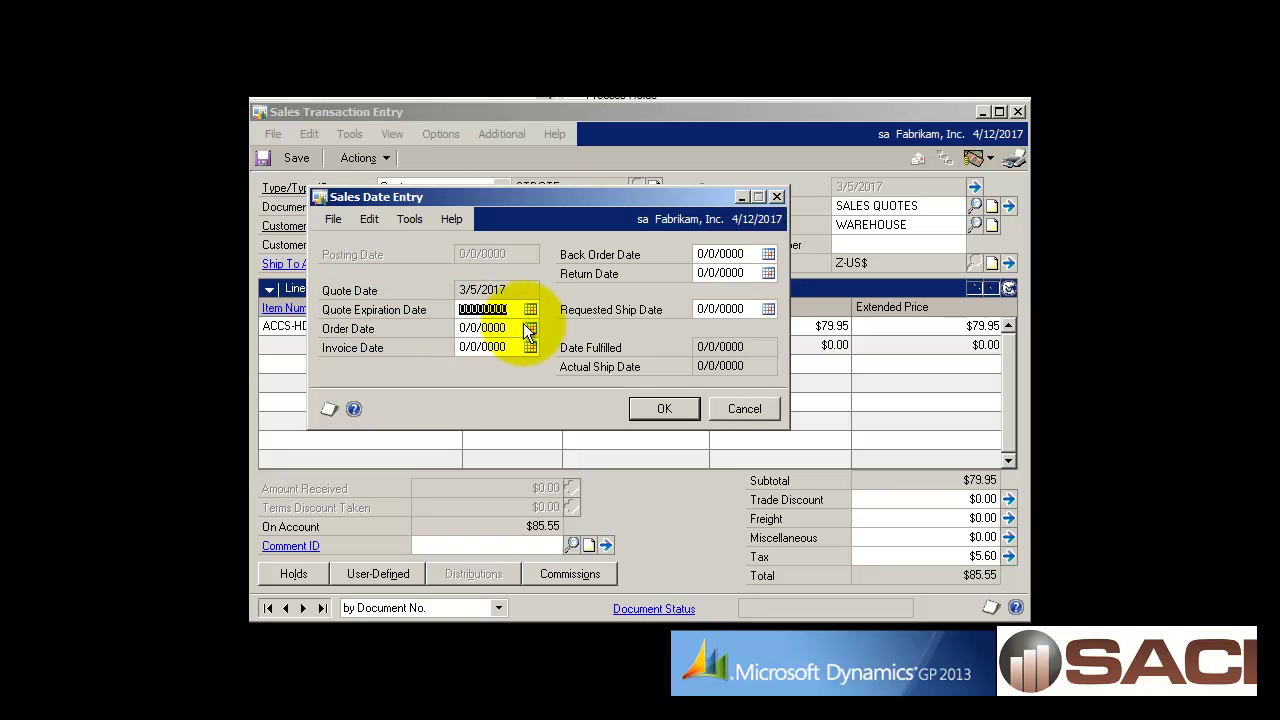
Step: Cancel the sales dates and open quote QTEST1023 from the document lookup
click(752, 409)
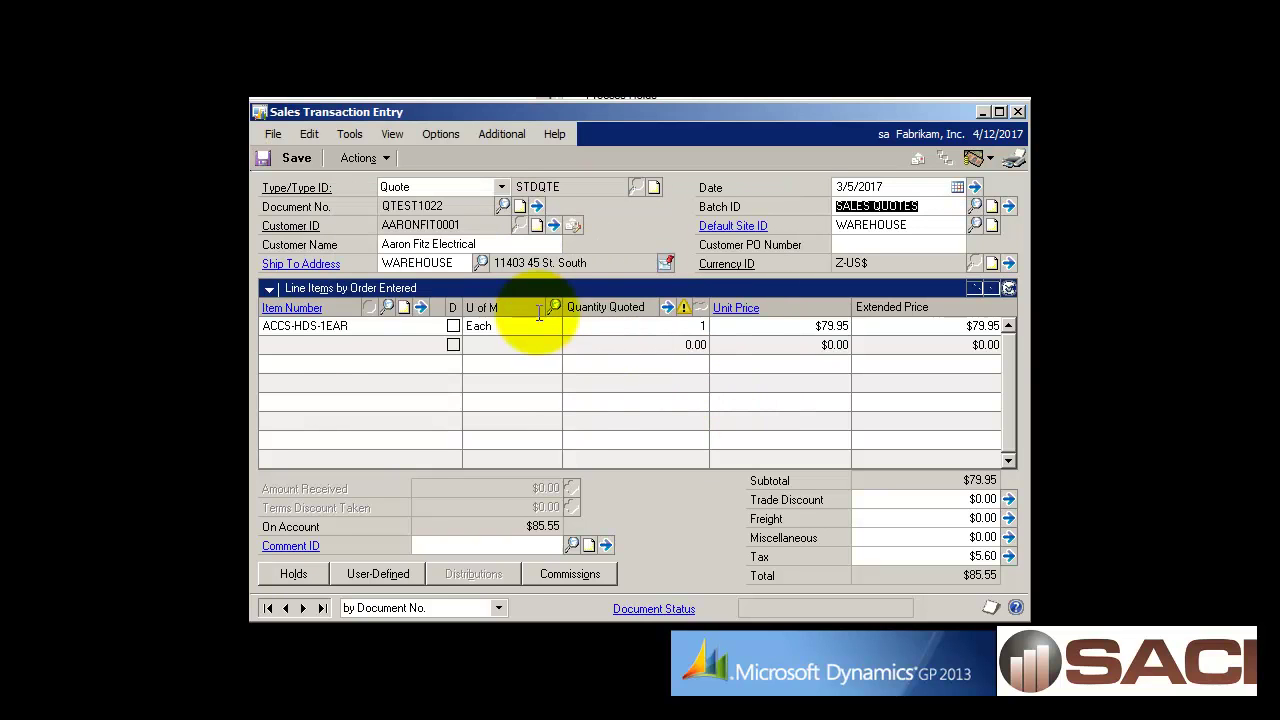
click(503, 205)
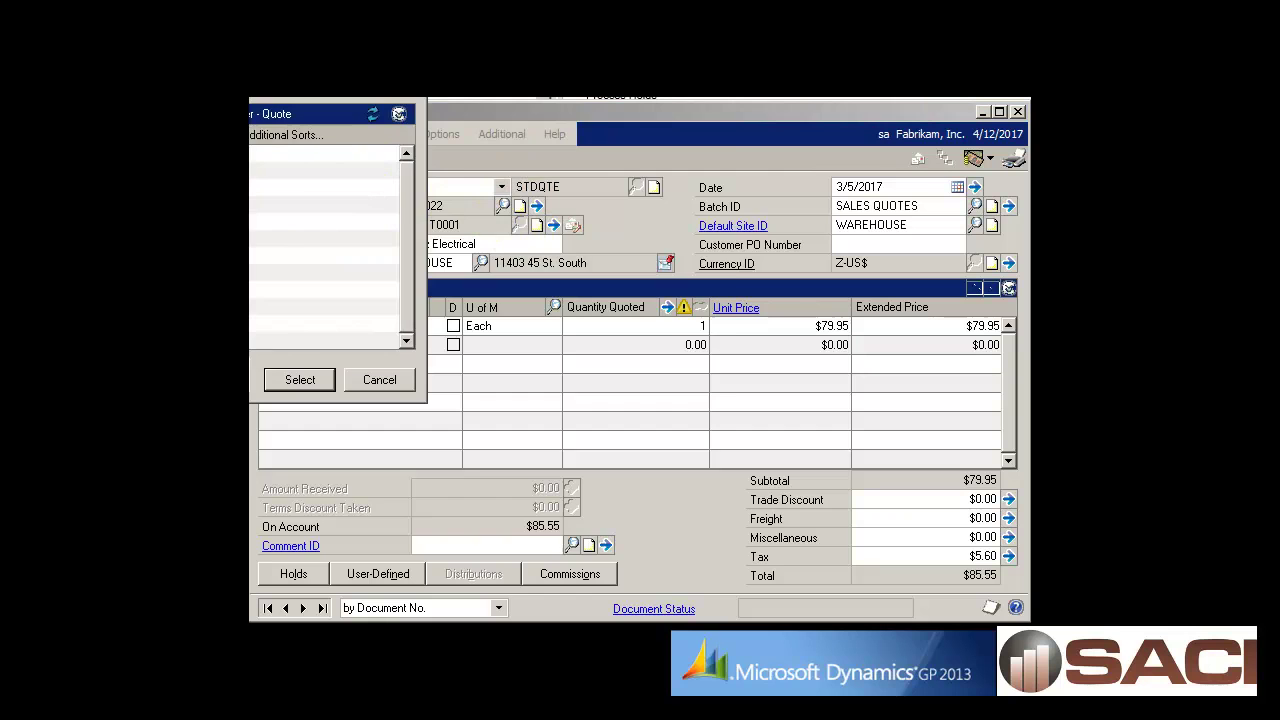
drag(137, 110, 610, 185)
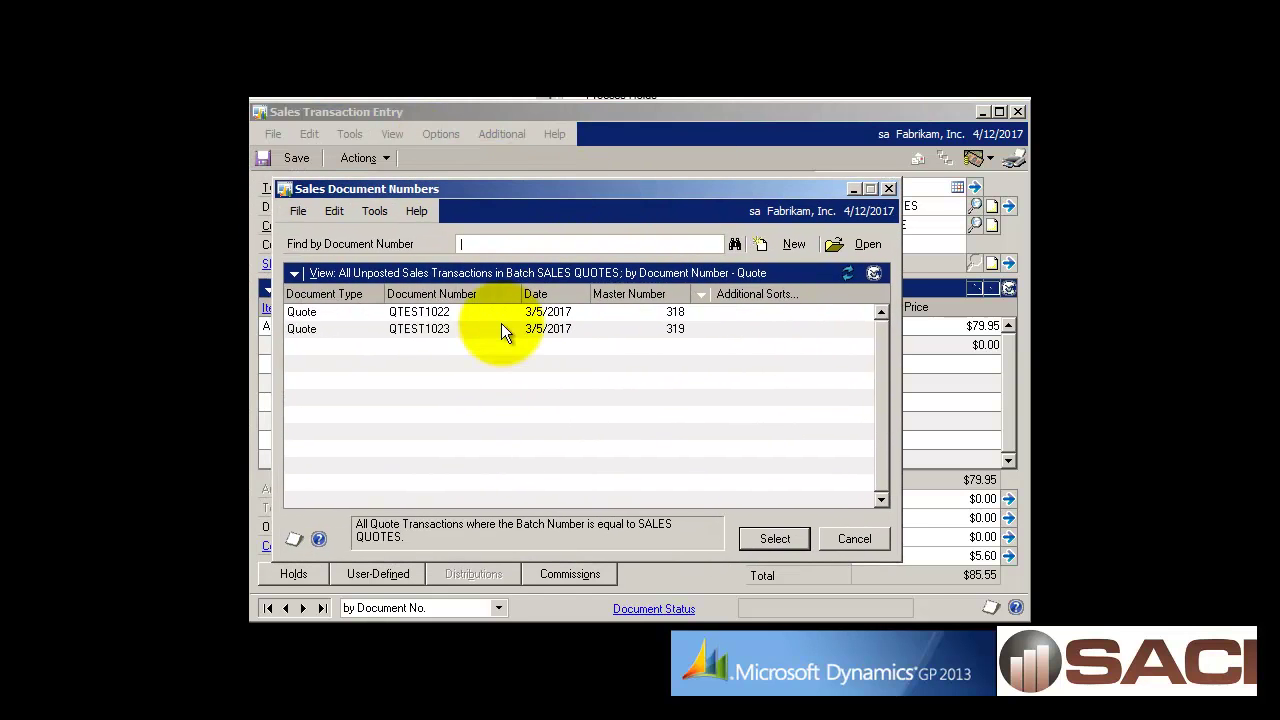
double_click(473, 331)
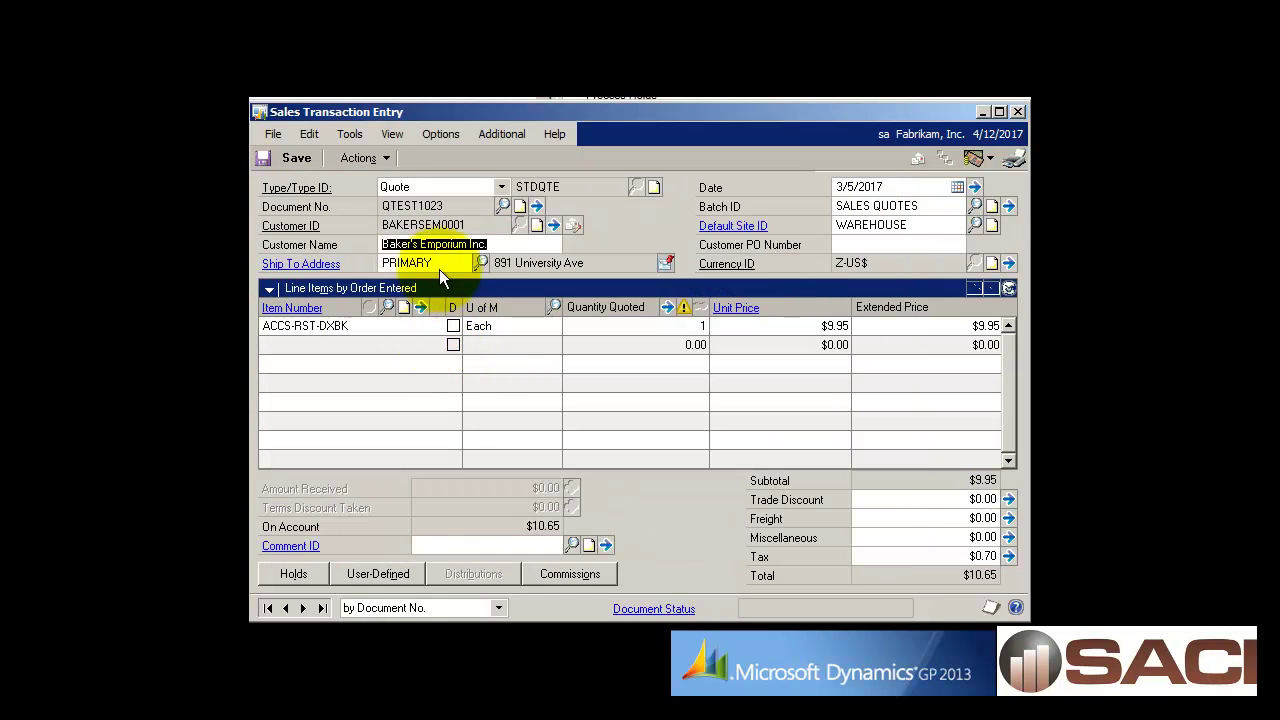
Step: Review QTEST1023's sales dates, noting the 4/4/2017 quote expiration date
click(976, 186)
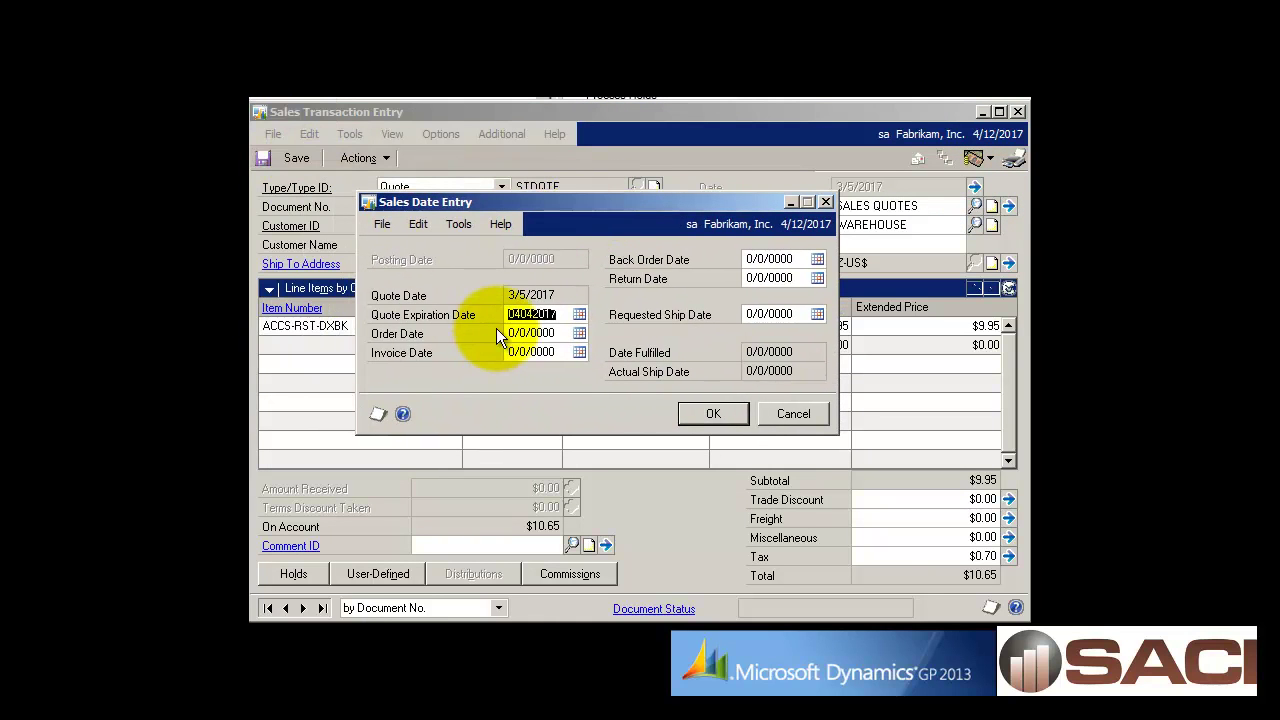
key(Tab)
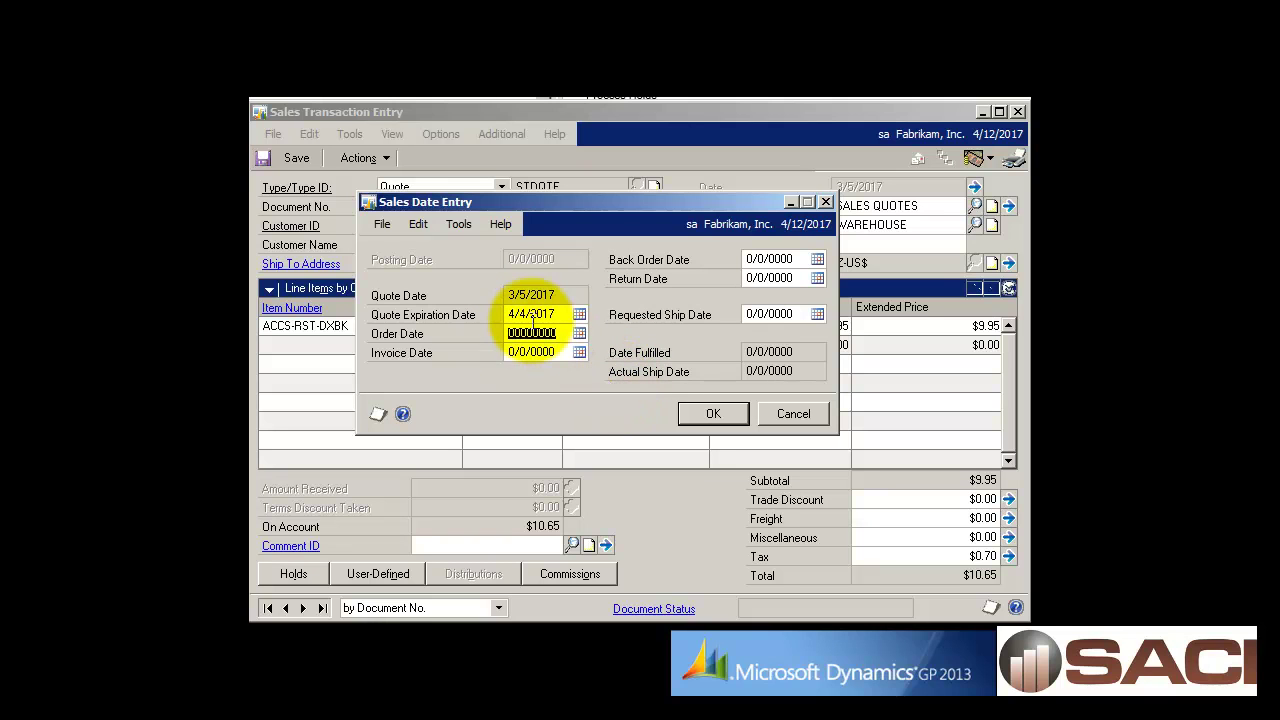
click(713, 413)
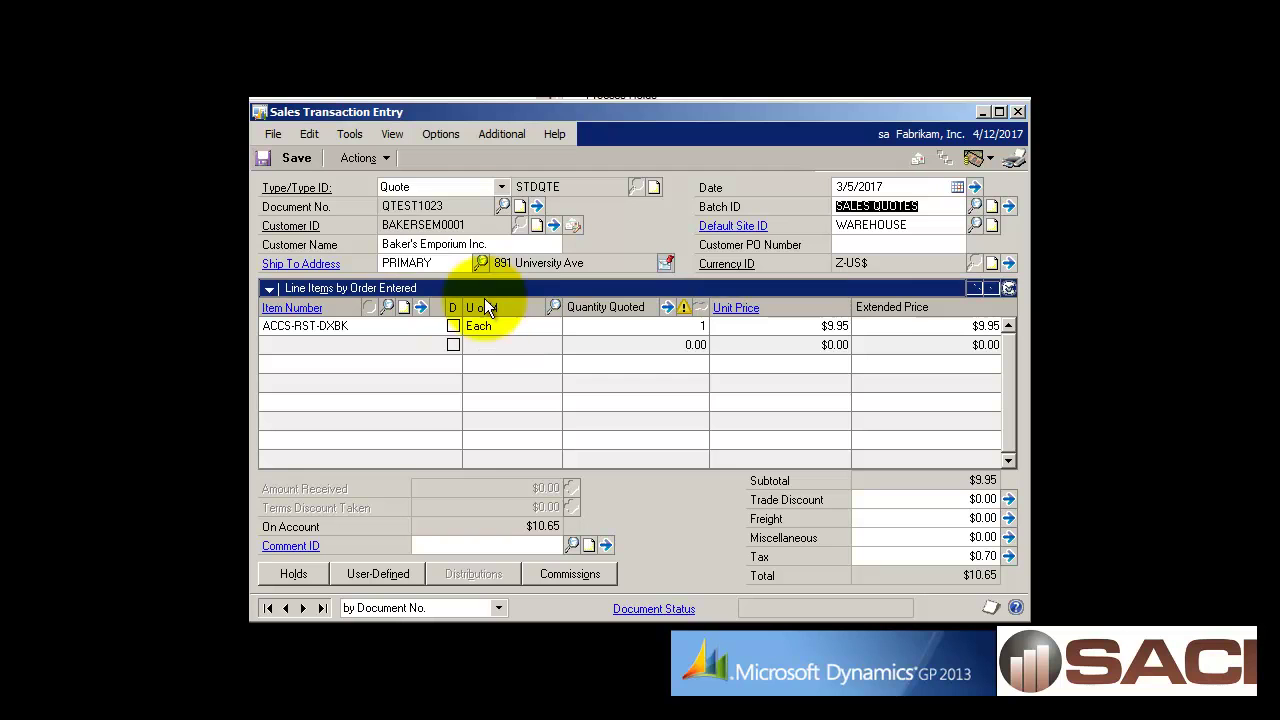
Step: Transfer QTEST1023 to an order with totals, logging to screen; the log reports the quote expired
click(380, 158)
click(364, 182)
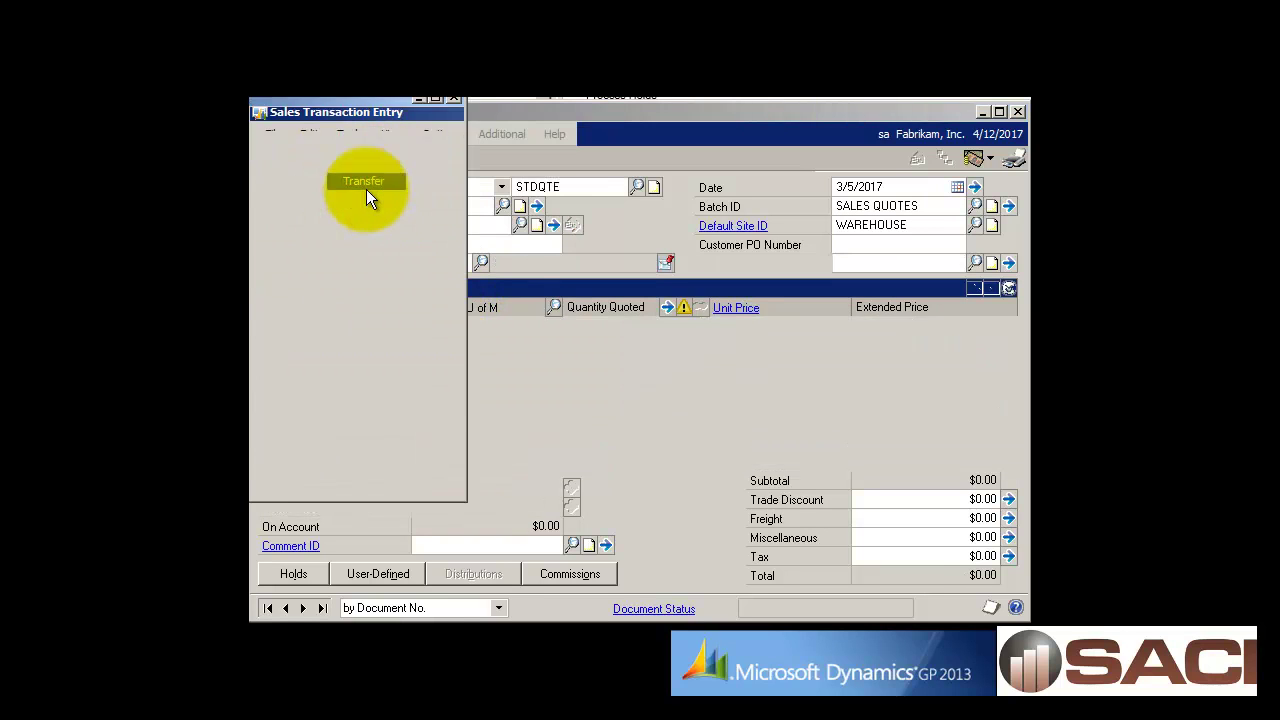
drag(440, 100, 600, 180)
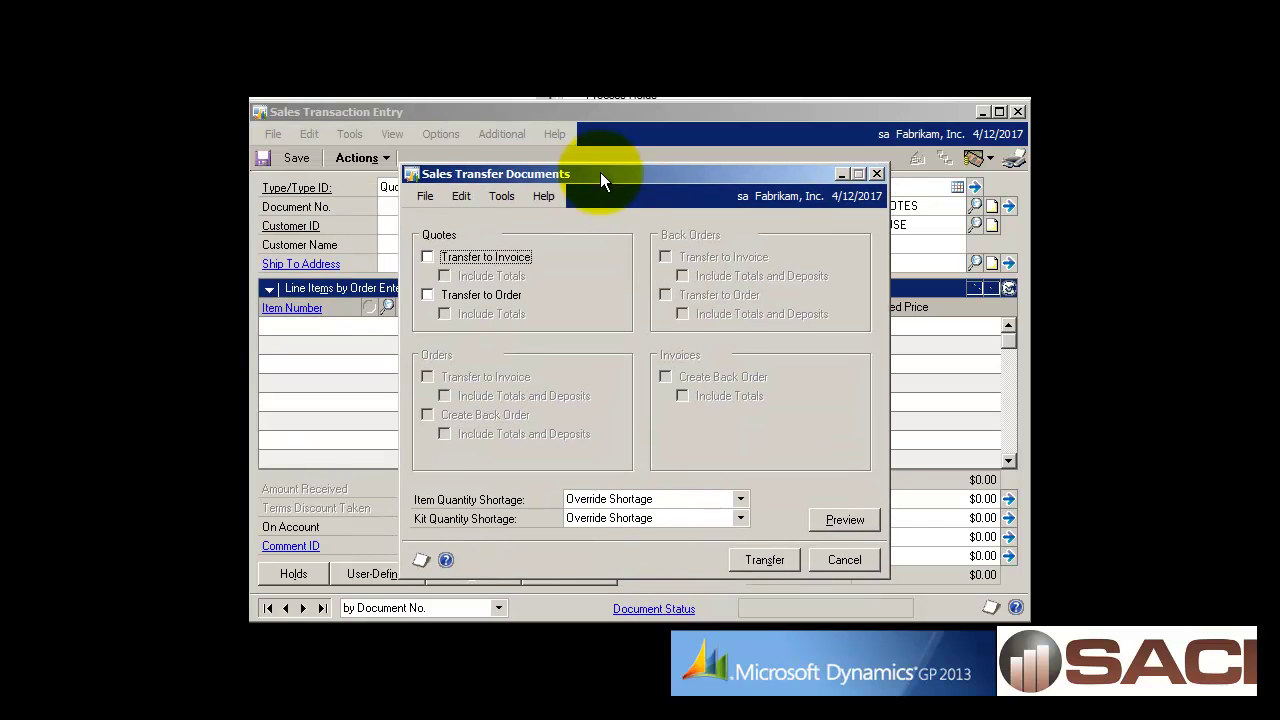
click(448, 293)
click(460, 314)
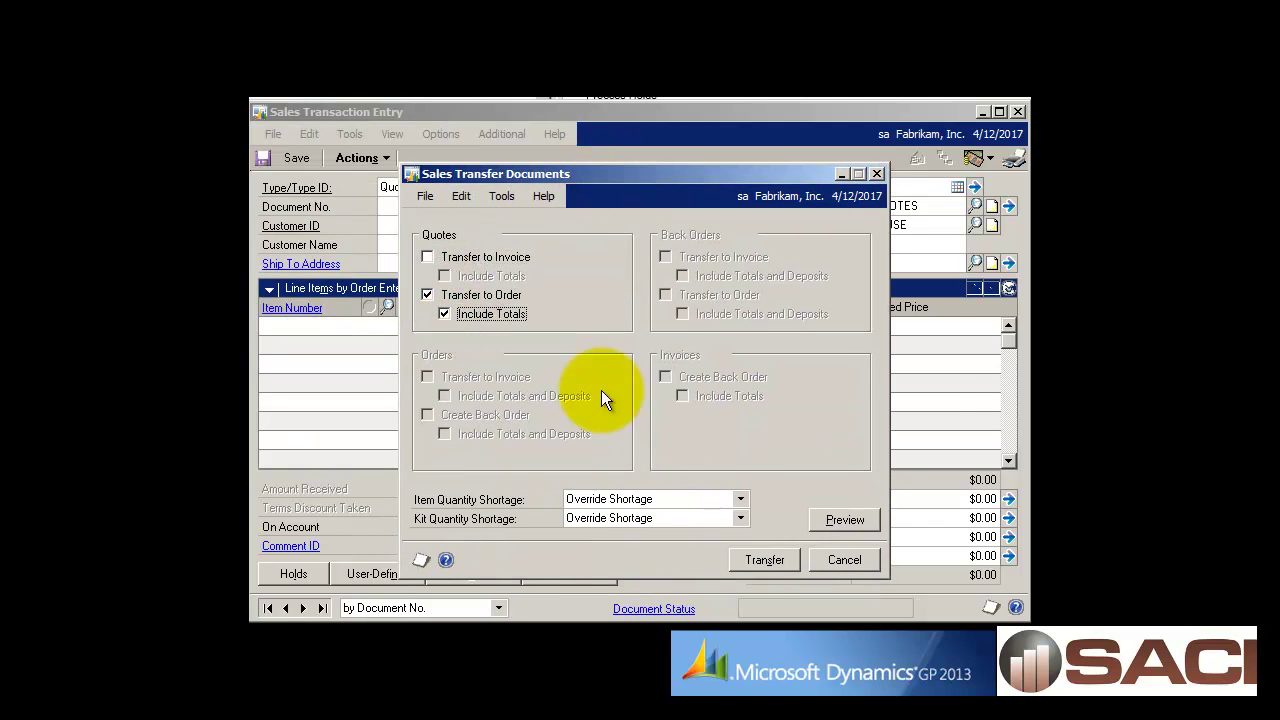
click(755, 564)
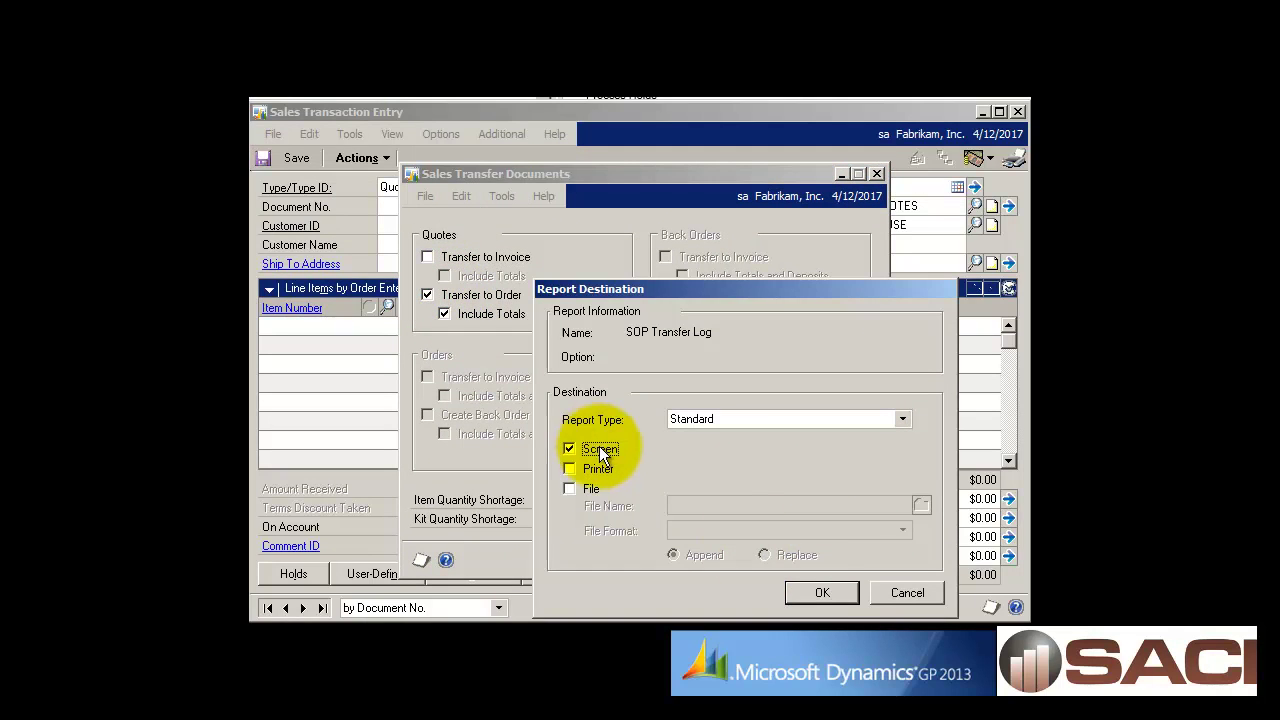
click(599, 446)
click(818, 593)
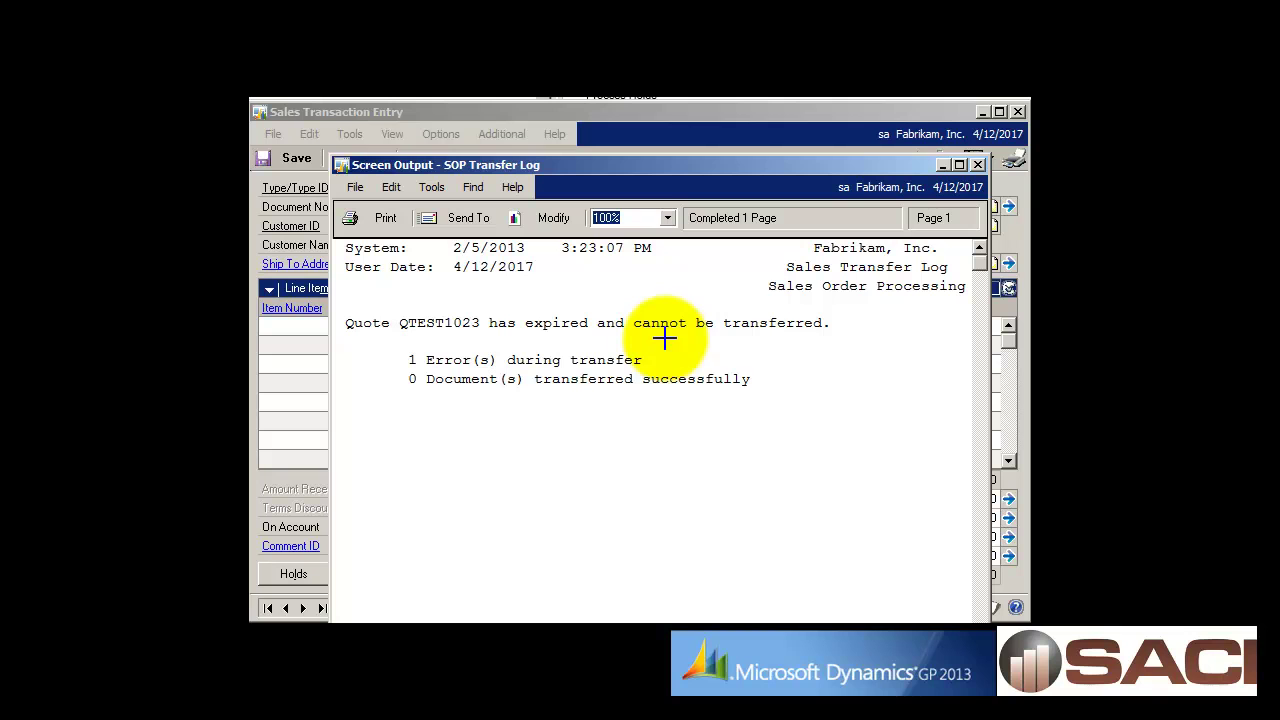
Step: Close the transfer log and reopen quote QTEST1023 from the lookup
click(976, 166)
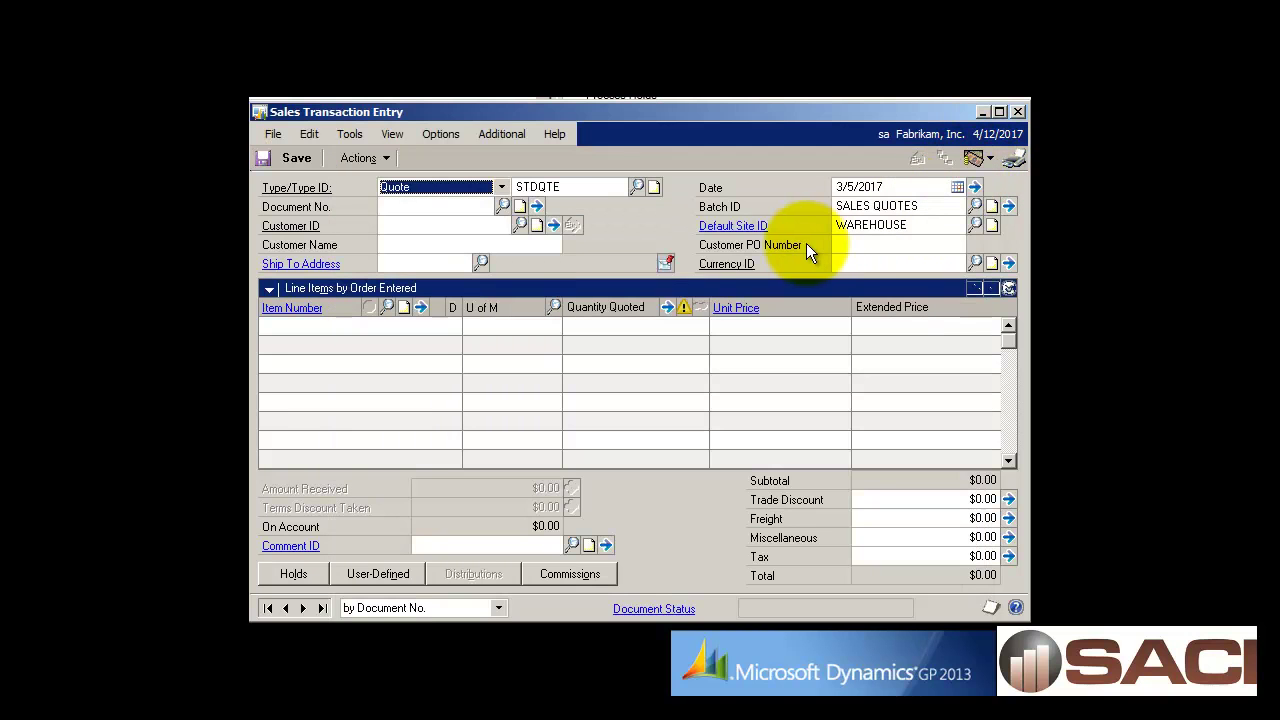
click(503, 203)
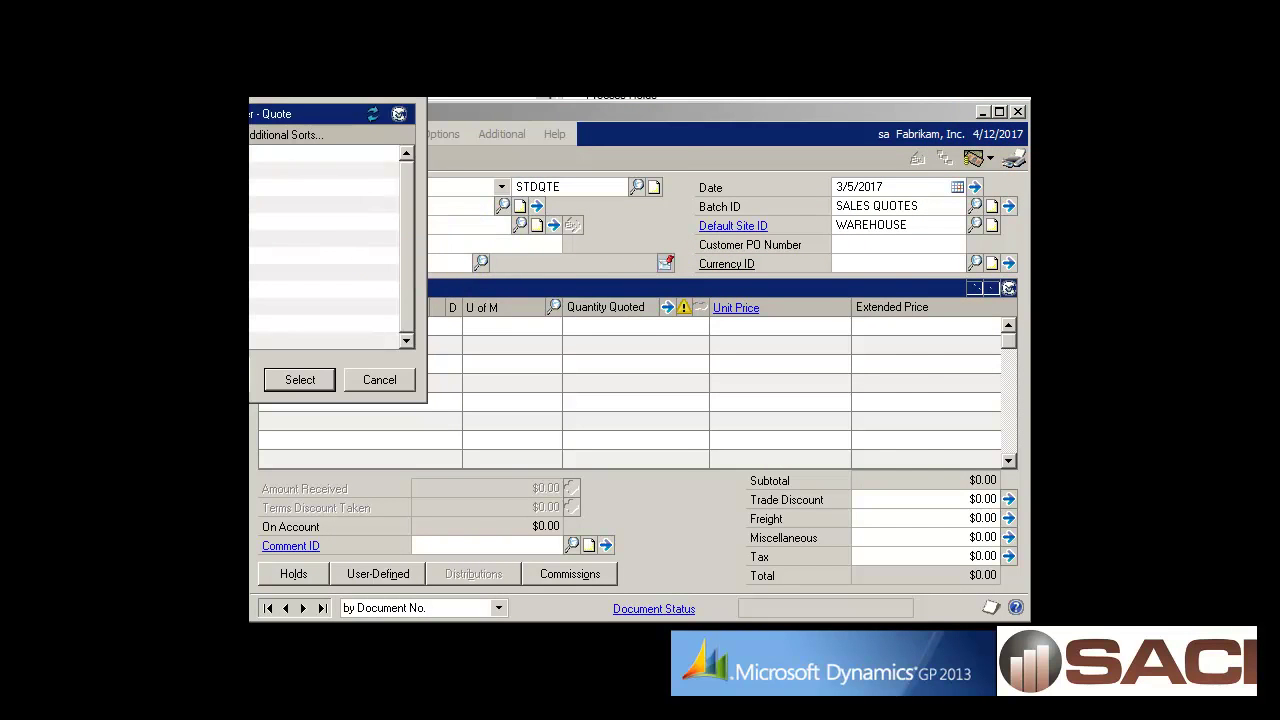
double_click(524, 280)
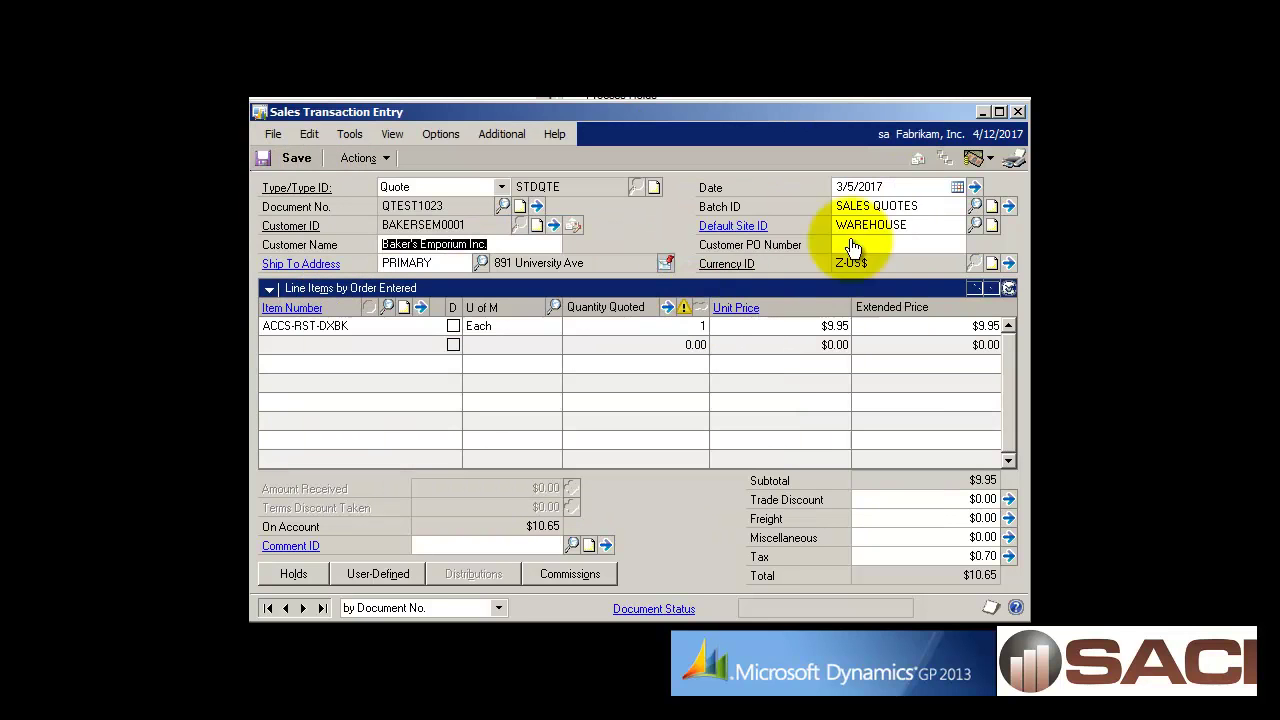
Step: Change QTEST1023's quote expiration date to 4/13/2017 in Sales Date Entry
click(975, 187)
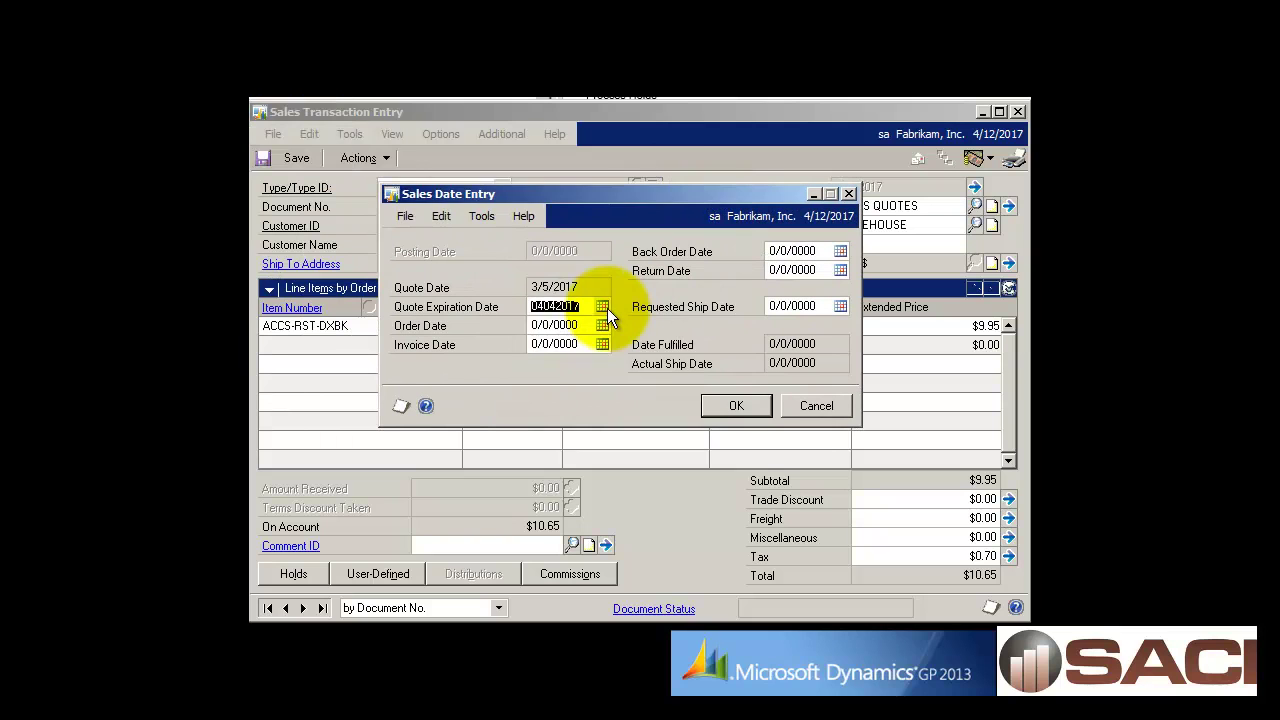
click(601, 305)
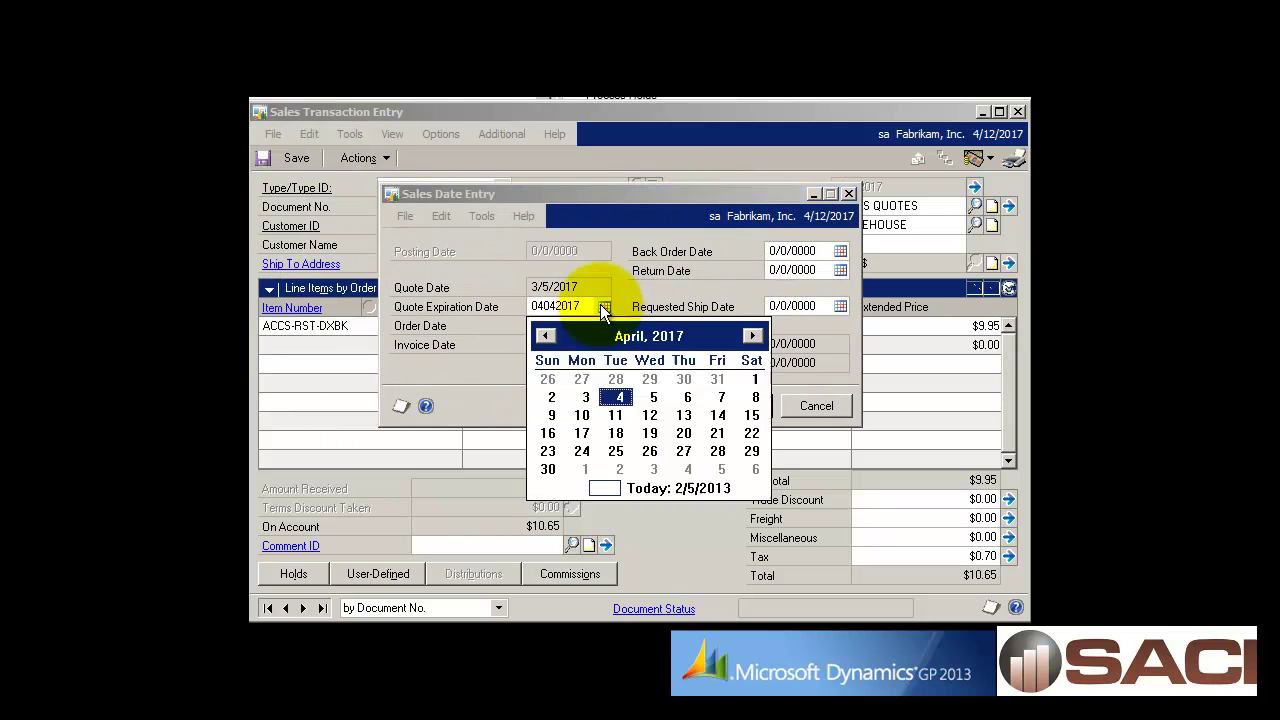
click(684, 415)
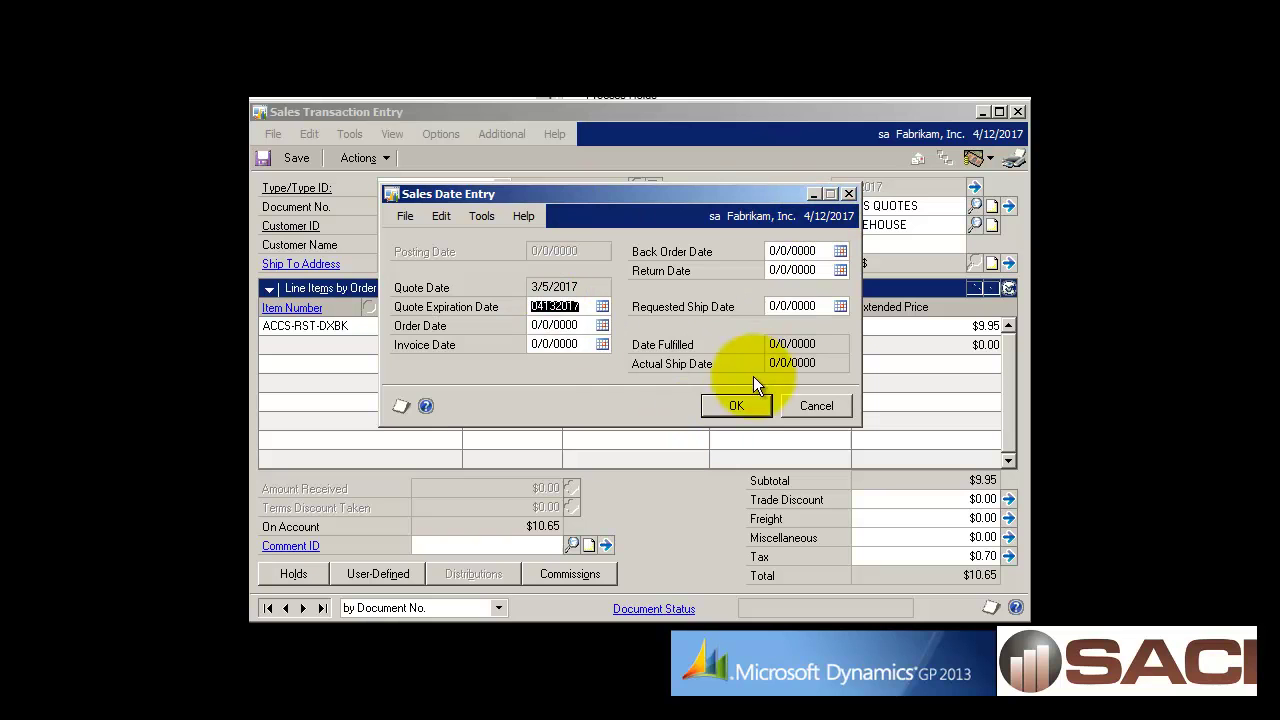
click(738, 405)
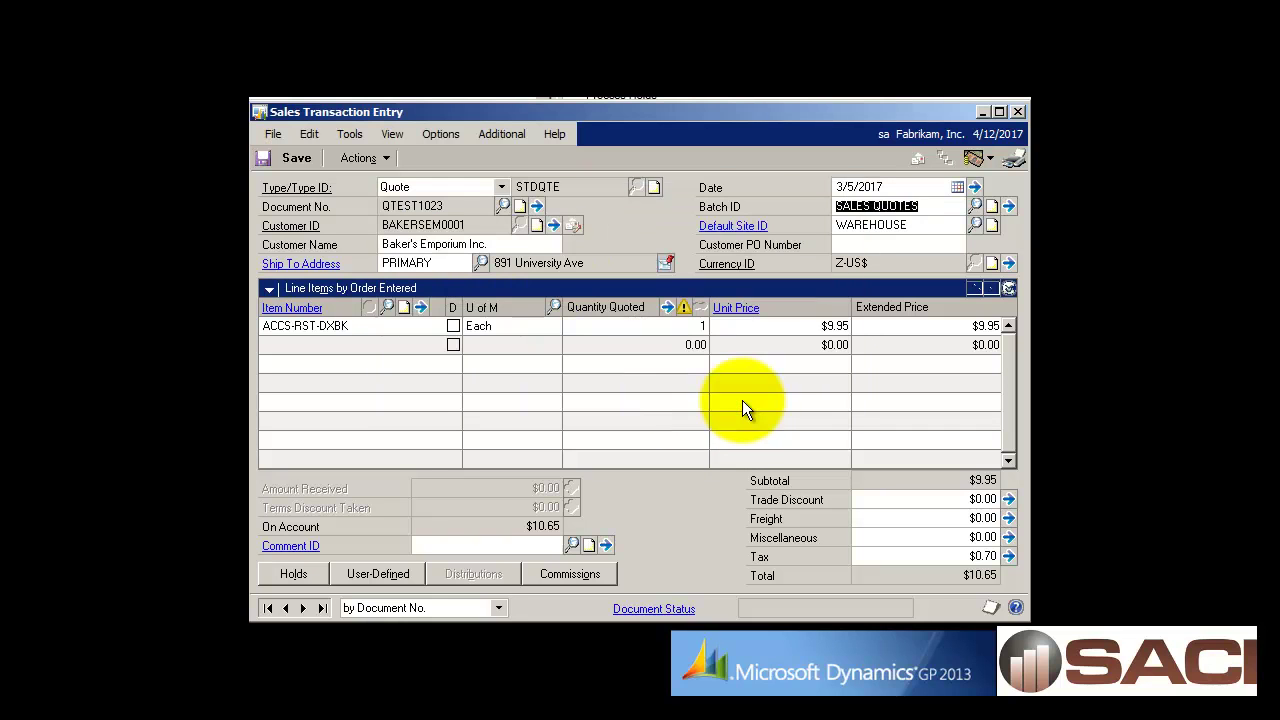
Step: Transfer QTEST1023 to an order with totals, accepting the shortage options and skipping the transfer log
click(361, 156)
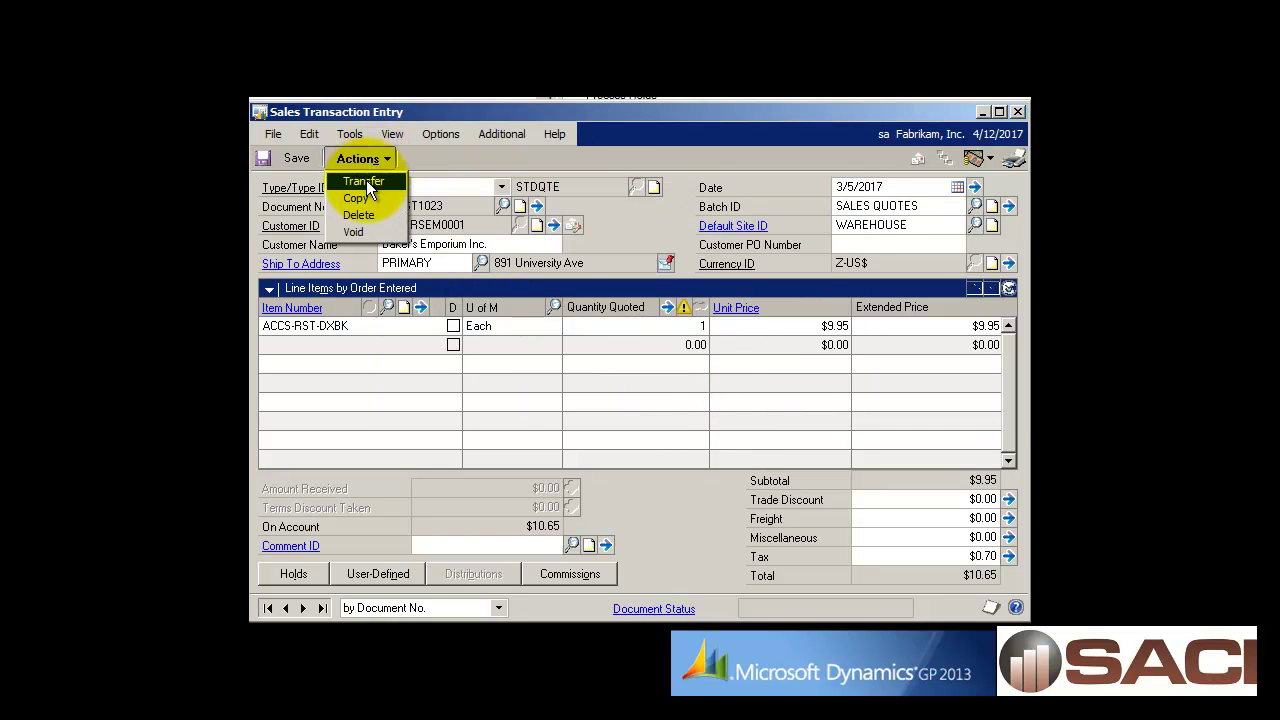
click(366, 180)
click(412, 282)
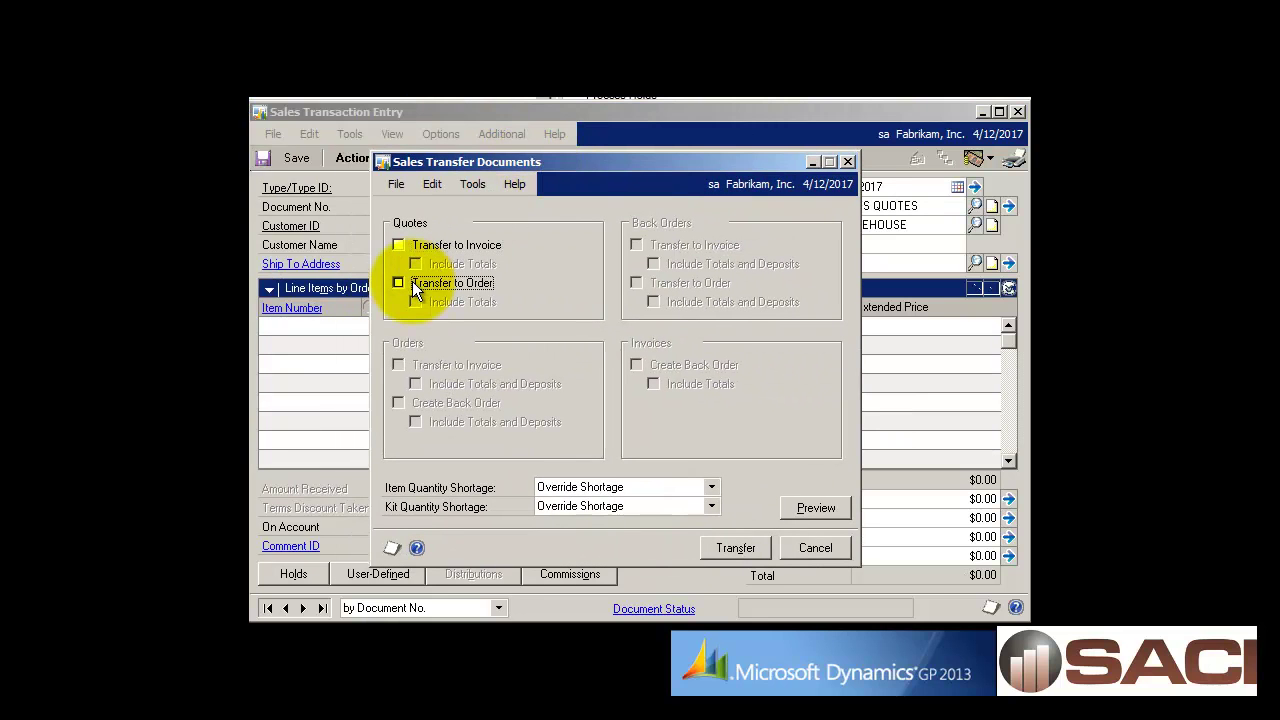
click(418, 300)
click(729, 549)
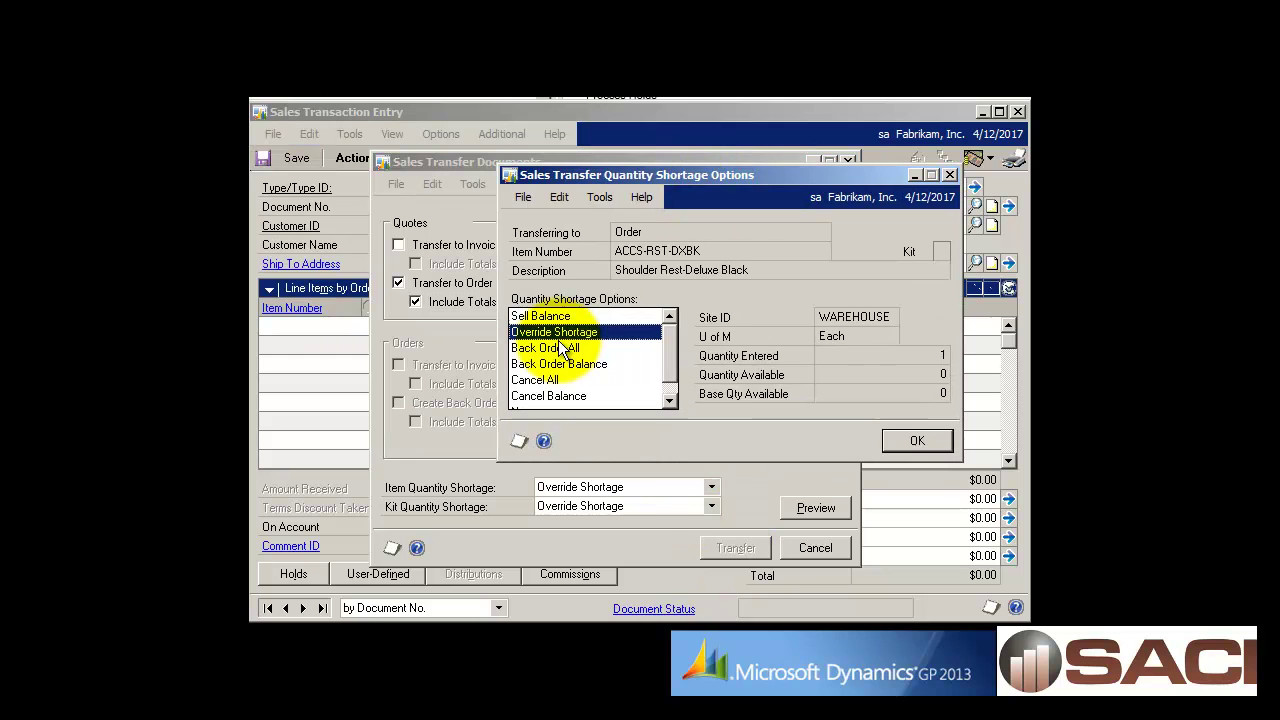
click(912, 441)
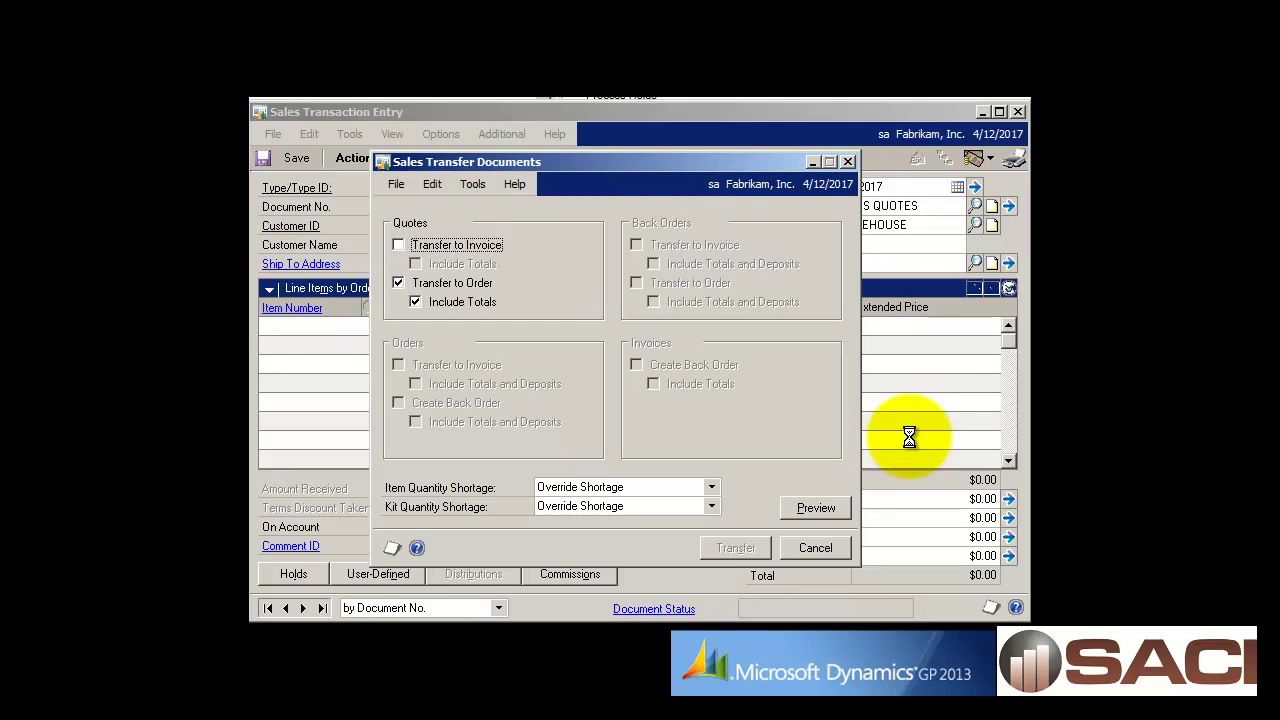
click(600, 449)
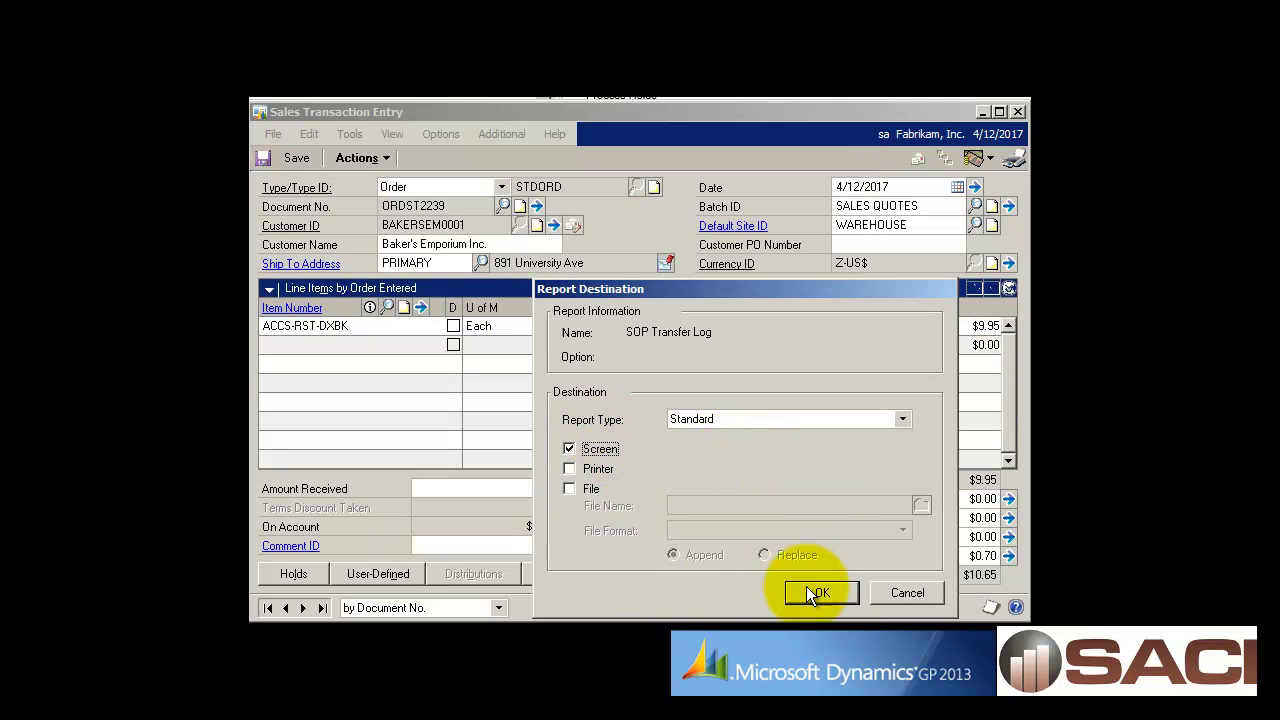
click(908, 593)
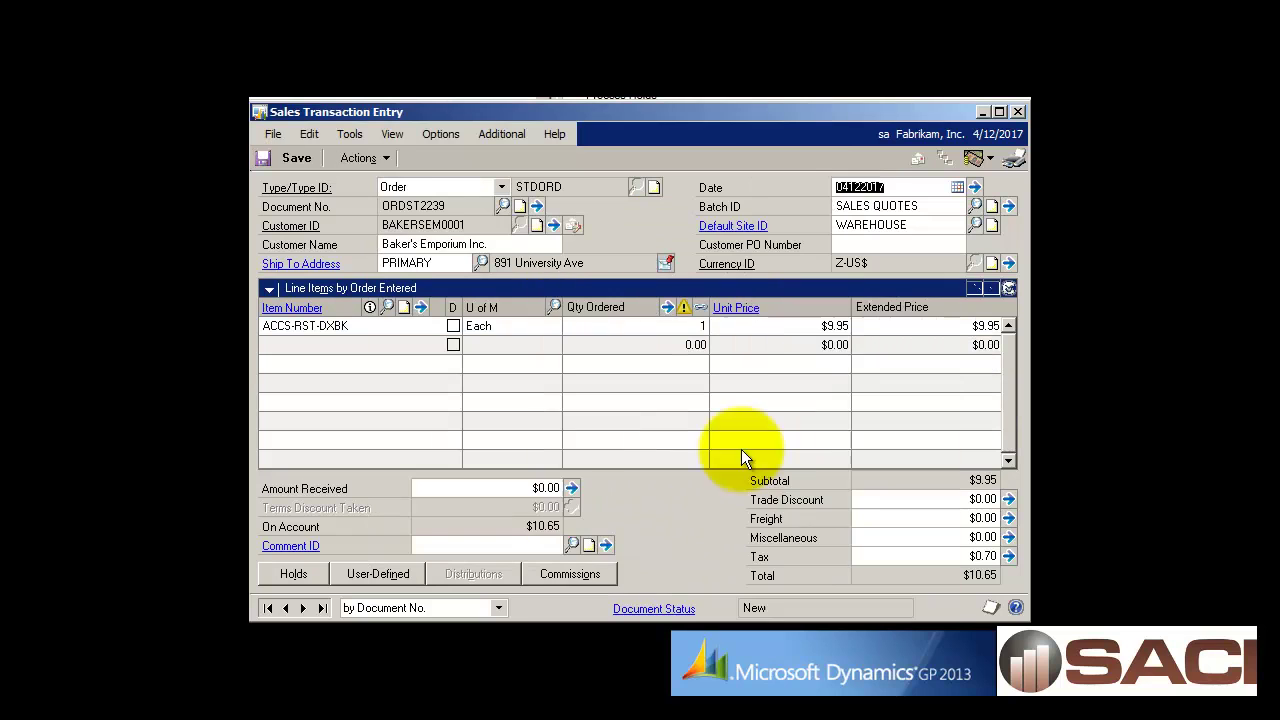